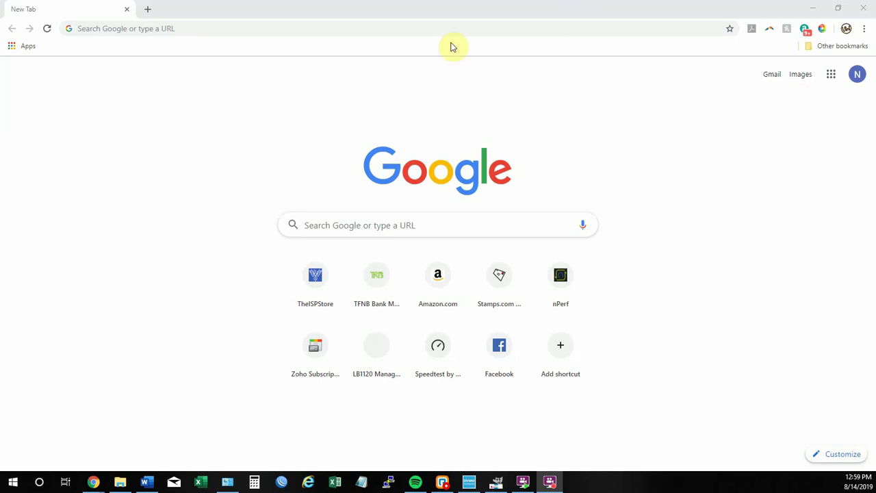
Open the modem's admin page at 192.168.5.1 and log out of the current session.
{"action": "left_click", "coordinate": [162, 30]}
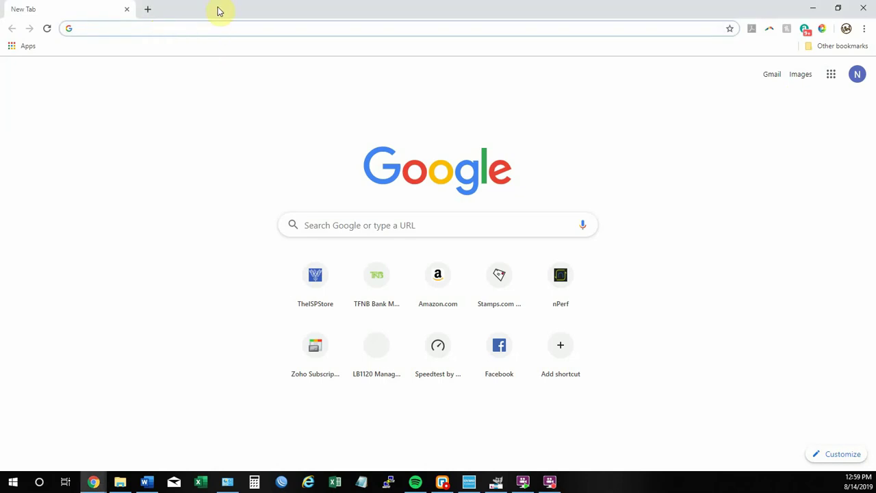
{"action": "type", "text": "192.168.5.1/index.html?logout=1"}
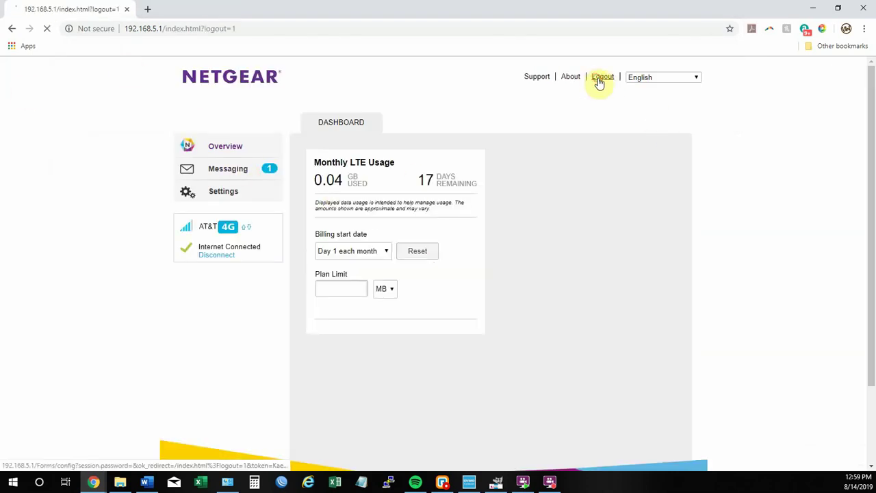
{"action": "left_click", "coordinate": [595, 78]}
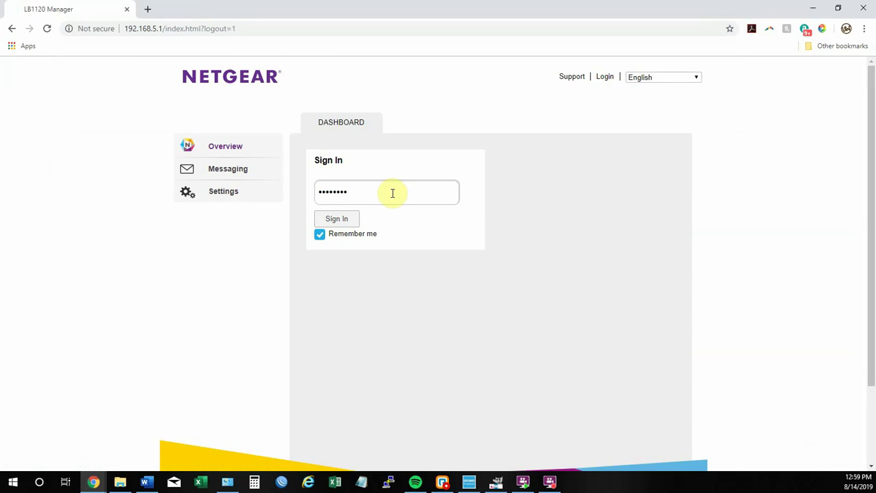
Sign in to the modem's admin page with the prefilled admin password.
{"action": "left_click_drag", "start_coordinate": [363, 194], "coordinate": [301, 202]}
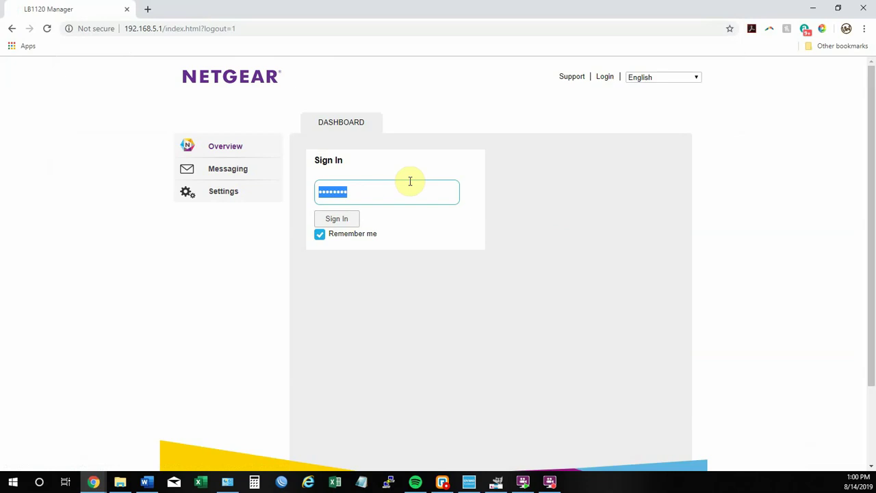
{"action": "left_click", "coordinate": [331, 220]}
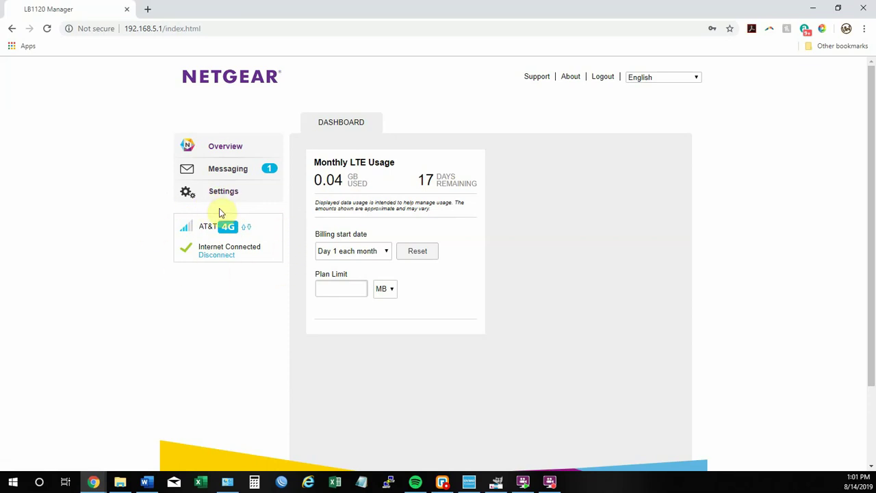
Delete all messages from the modem's message inbox and confirm the deletion.
{"action": "left_click", "coordinate": [230, 171]}
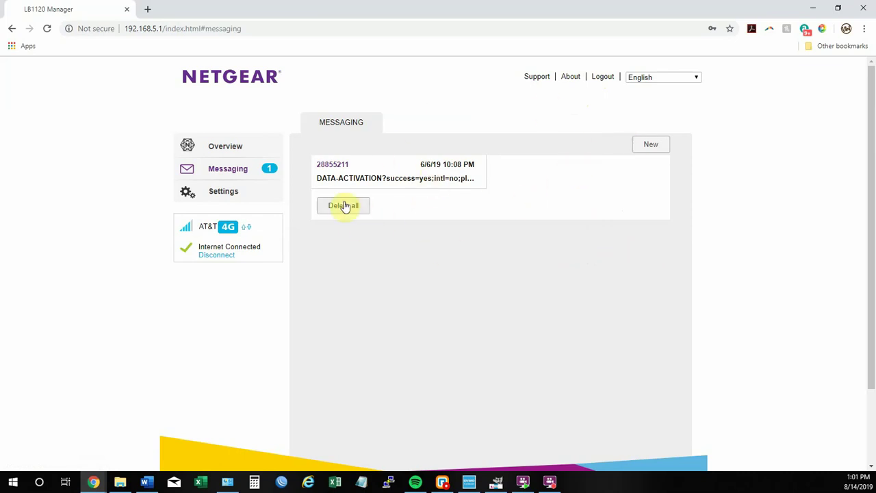
{"action": "left_click", "coordinate": [342, 208]}
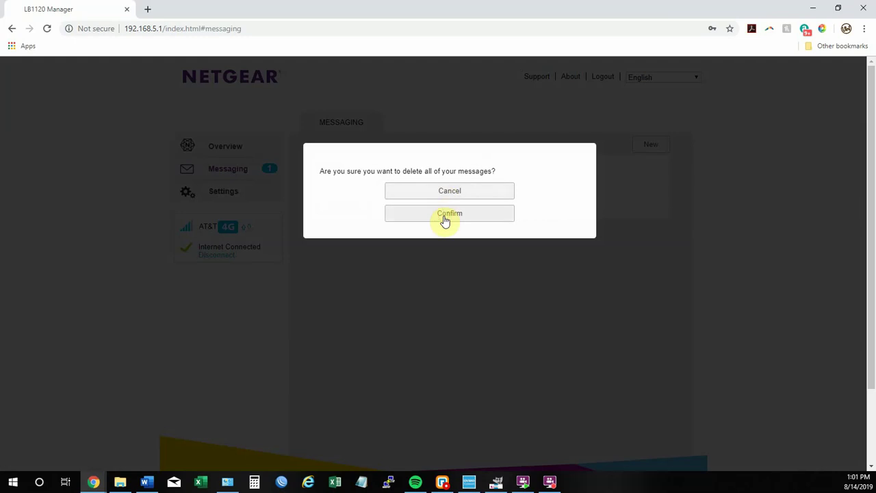
{"action": "left_click", "coordinate": [445, 213]}
Review the general device settings and the backup, restore, software update, restart and factory reset options.
{"action": "left_click", "coordinate": [224, 192]}
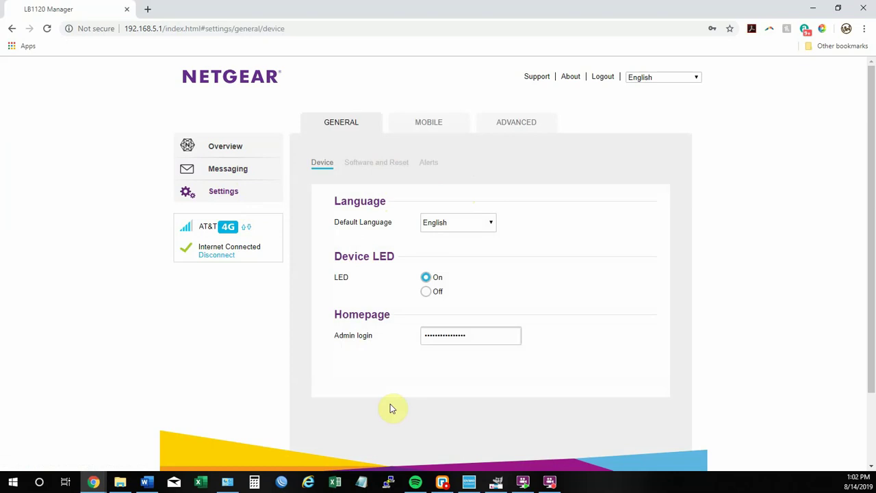
{"action": "left_click", "coordinate": [361, 164]}
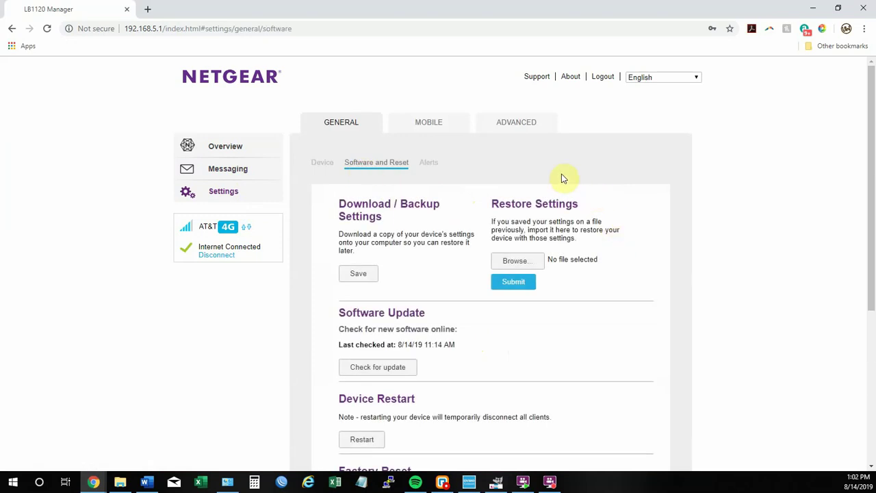
{"action": "scroll", "coordinate": [473, 336], "scroll_direction": "down", "scroll_amount": 1}
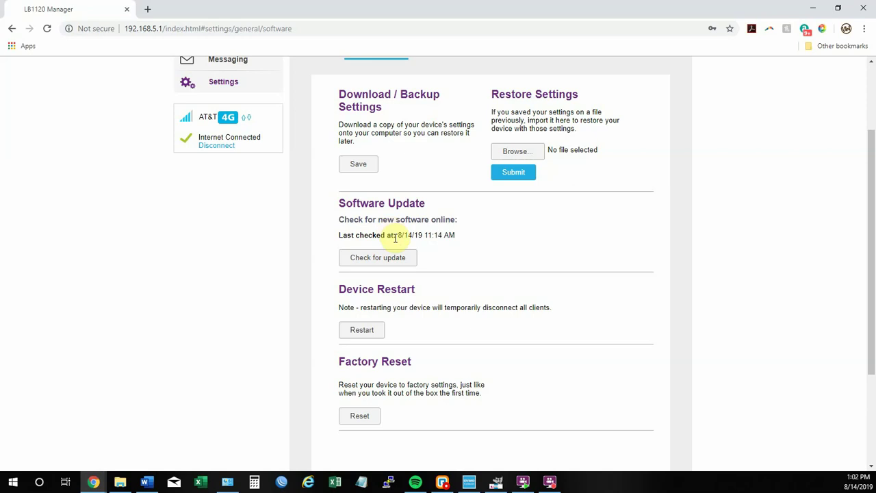
{"action": "scroll", "coordinate": [395, 233], "scroll_direction": "down", "scroll_amount": 2}
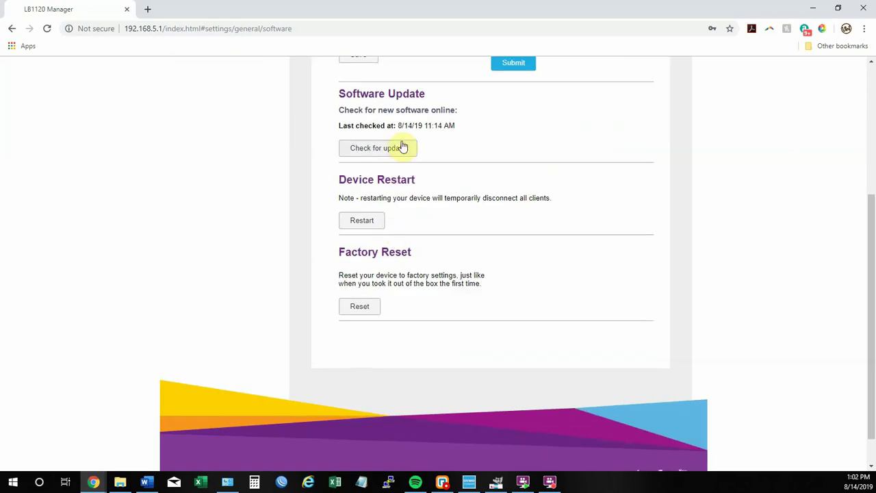
{"action": "scroll", "coordinate": [407, 205], "scroll_direction": "up", "scroll_amount": 1}
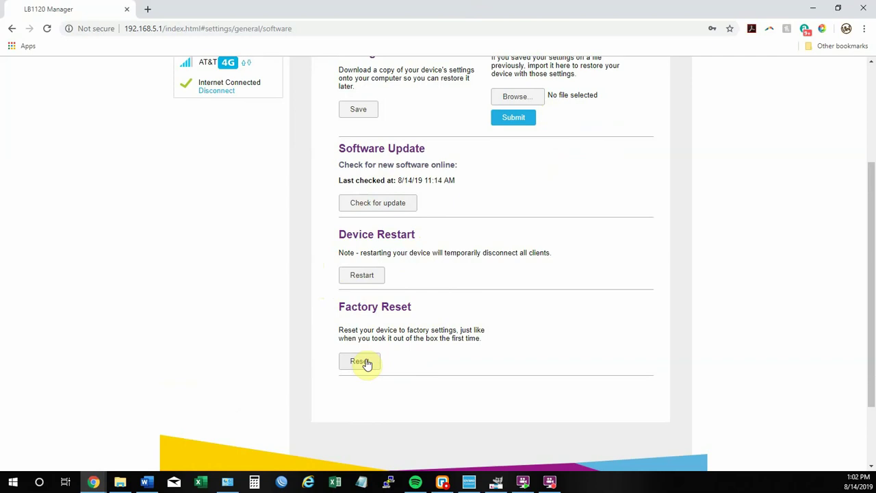
{"action": "scroll", "coordinate": [500, 226], "scroll_direction": "up", "scroll_amount": 3}
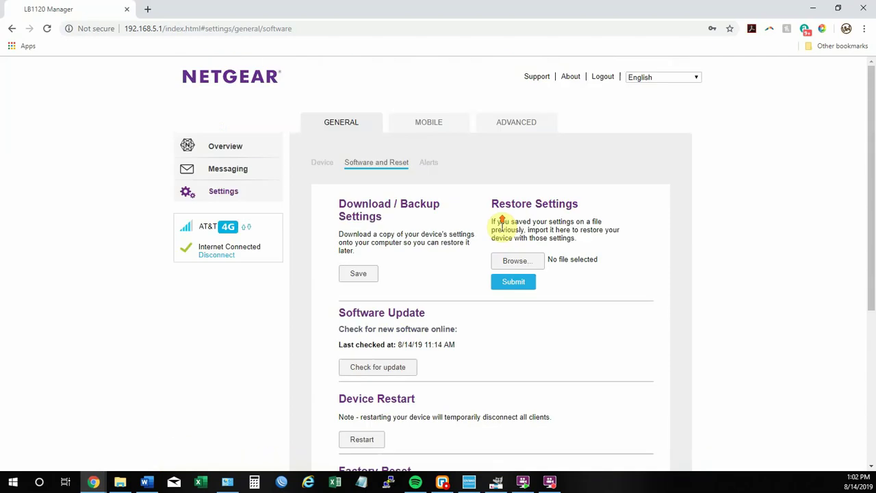
View the mobile connection preferences and bring up the list of APN profiles.
{"action": "left_click", "coordinate": [431, 123]}
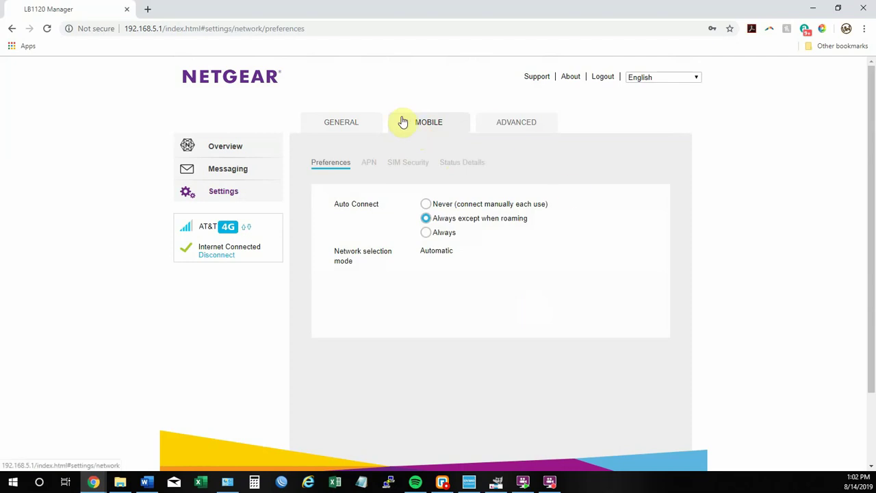
{"action": "left_click", "coordinate": [368, 167]}
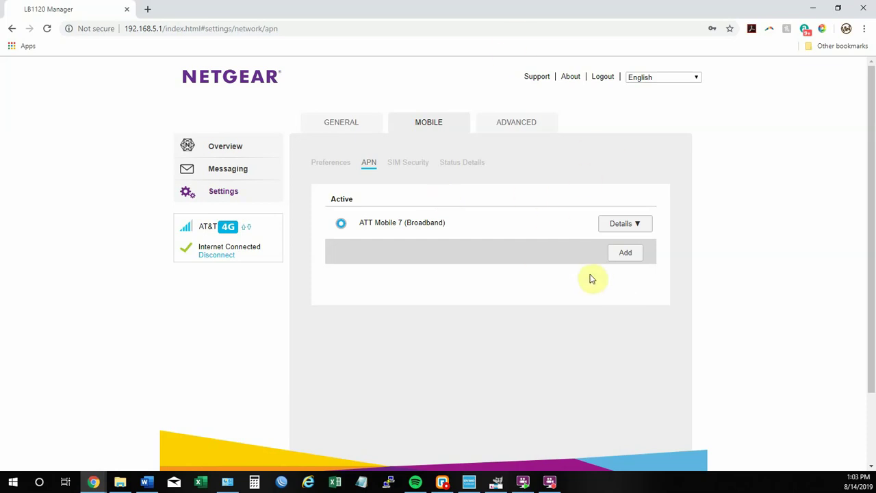
{"action": "left_click", "coordinate": [623, 252]}
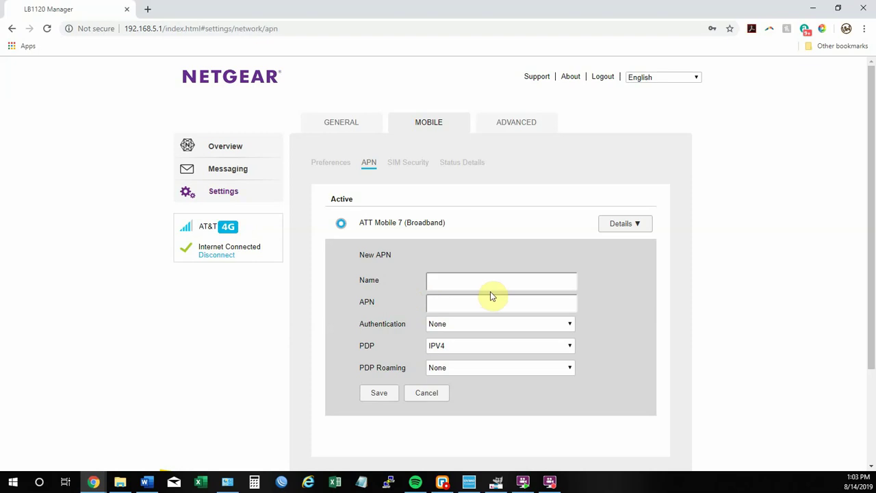
{"action": "left_click", "coordinate": [463, 280]}
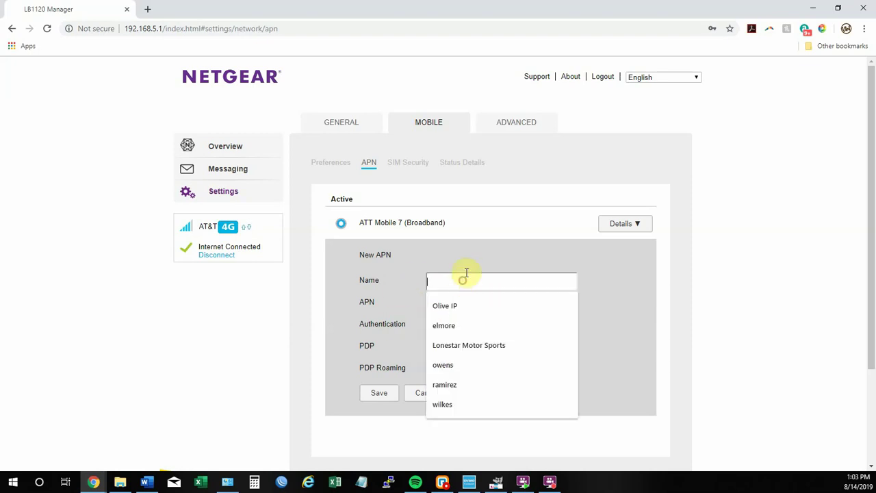
{"action": "type", "text": "AT&T AP"}
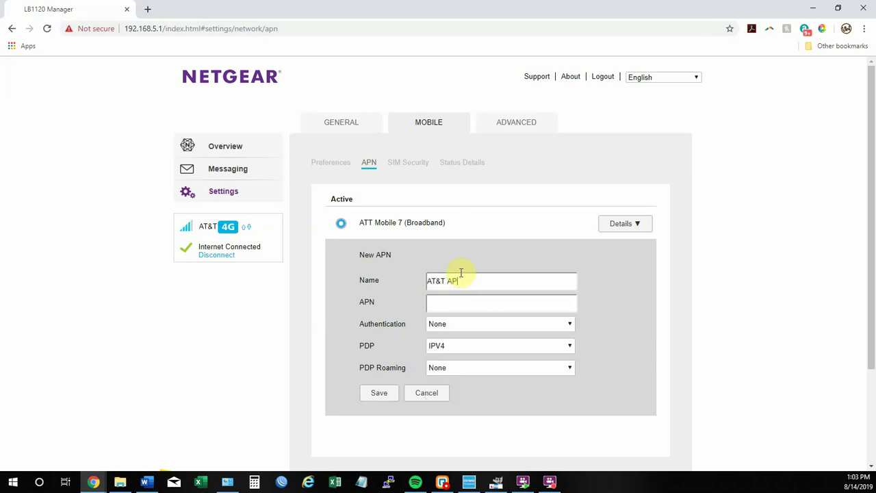
{"action": "type", "text": "Nbroadband"}
{"action": "left_click", "coordinate": [431, 390]}
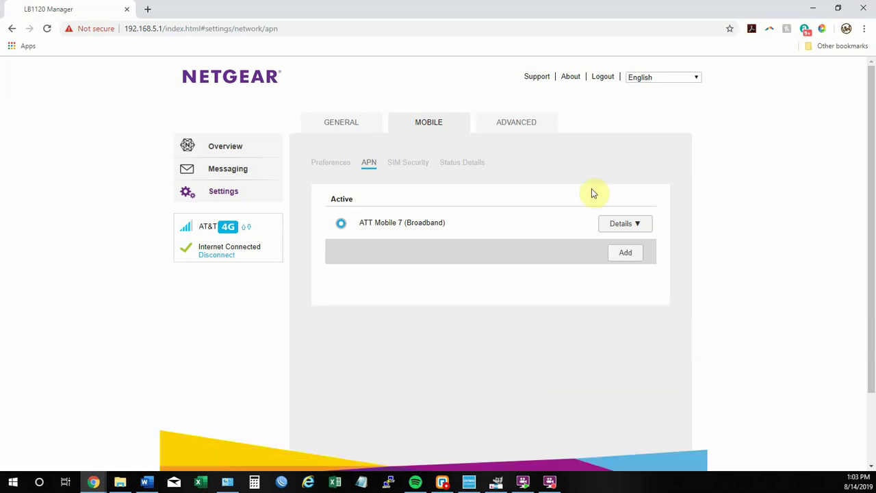
Inspect the details and editable APN value of the ATT Mobile 7 profile, then leave without saving.
{"action": "left_click", "coordinate": [624, 227]}
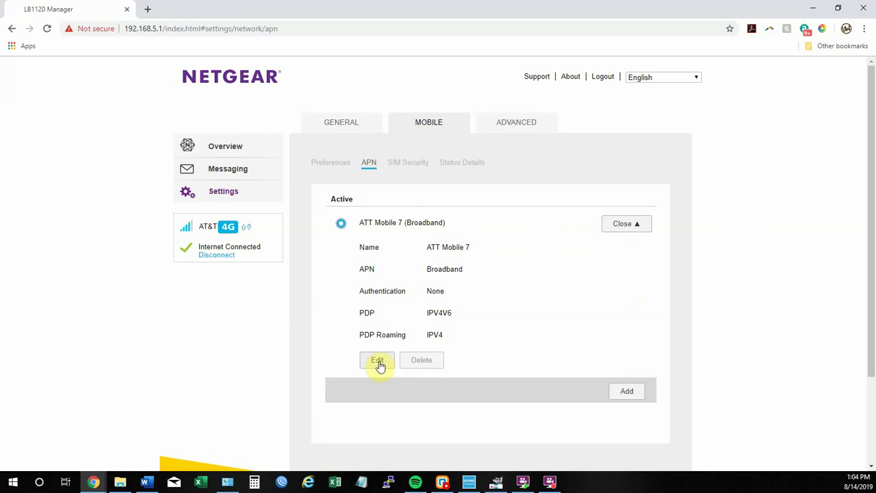
{"action": "left_click", "coordinate": [378, 362]}
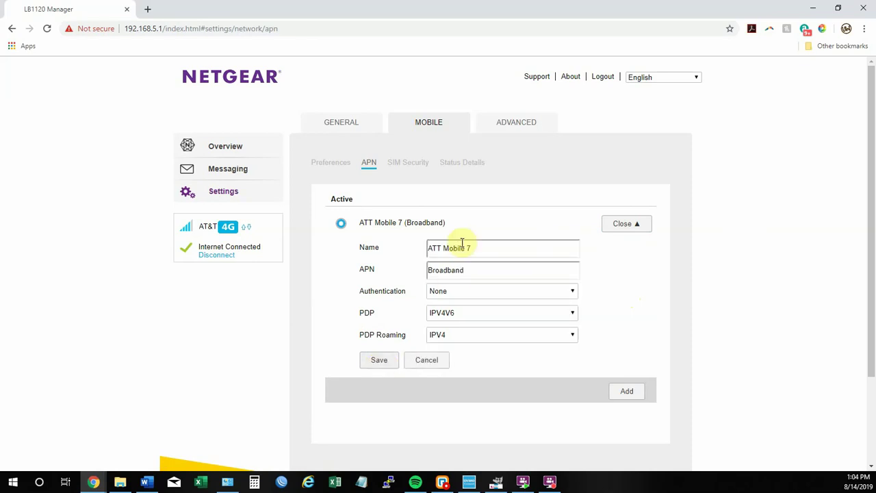
{"action": "double_click", "coordinate": [441, 272]}
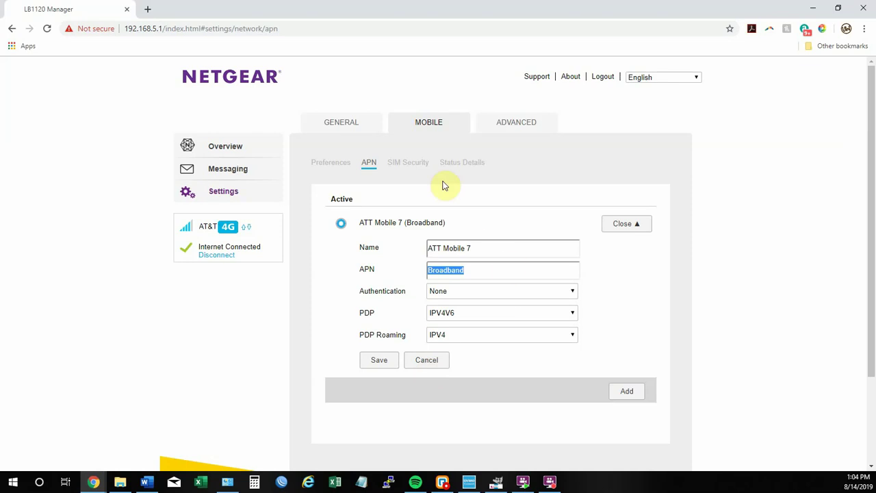
{"action": "left_click", "coordinate": [429, 364]}
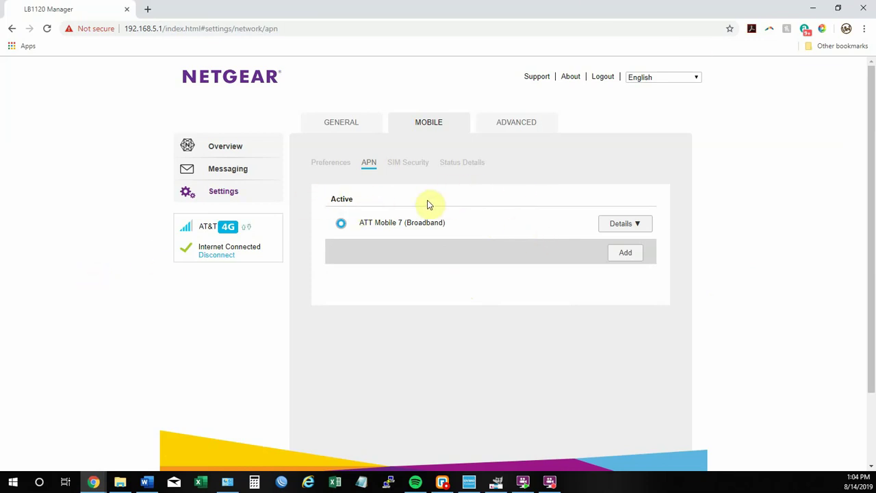
Examine the RSRP signal strength in the mobile connection's 4G status details.
{"action": "left_click", "coordinate": [466, 164]}
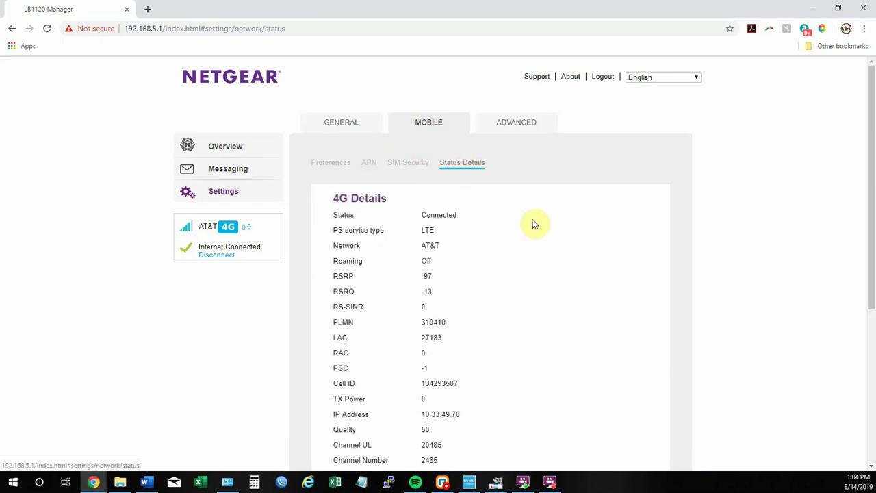
{"action": "scroll", "coordinate": [557, 278], "scroll_direction": "down", "scroll_amount": 1}
{"action": "scroll", "coordinate": [558, 278], "scroll_direction": "down", "scroll_amount": 1}
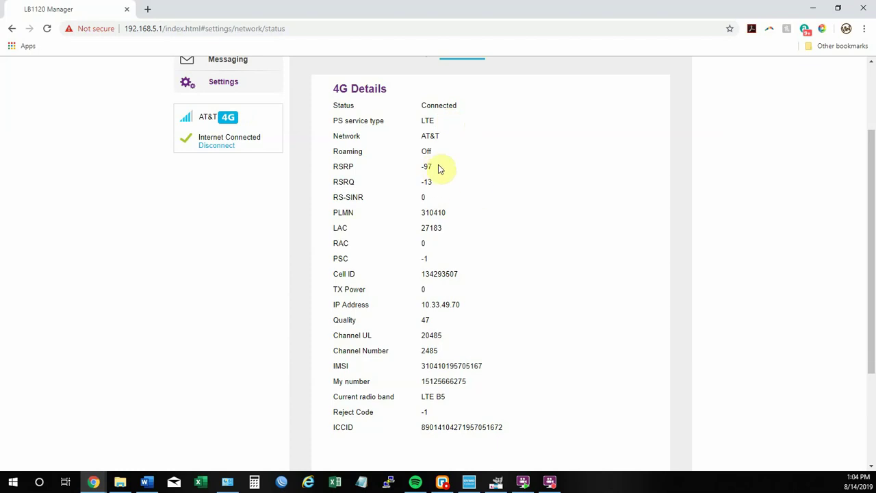
{"action": "left_click_drag", "start_coordinate": [433, 170], "coordinate": [326, 174]}
{"action": "left_click", "coordinate": [449, 170]}
{"action": "triple_click", "coordinate": [431, 170]}
{"action": "double_click", "coordinate": [427, 168]}
{"action": "left_click_drag", "start_coordinate": [434, 169], "coordinate": [339, 158]}
{"action": "left_click", "coordinate": [446, 169]}
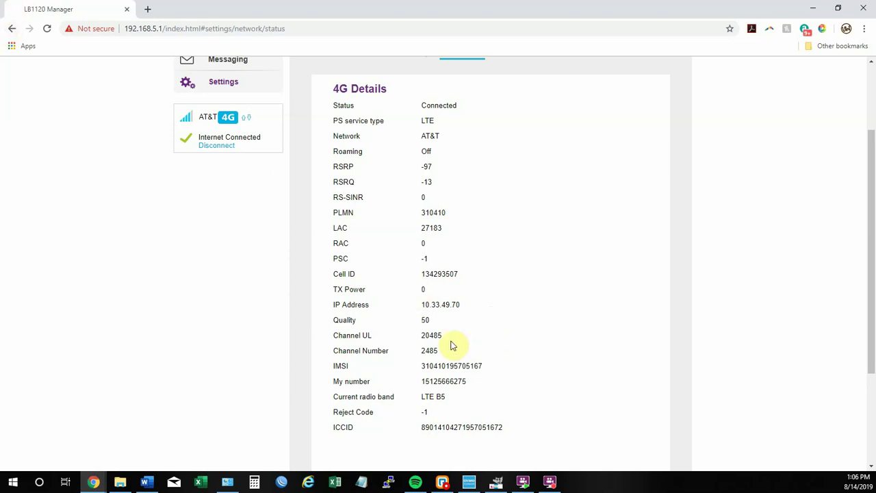
Examine the signal quality and current radio band in the 4G status details.
{"action": "left_click_drag", "start_coordinate": [428, 316], "coordinate": [334, 319]}
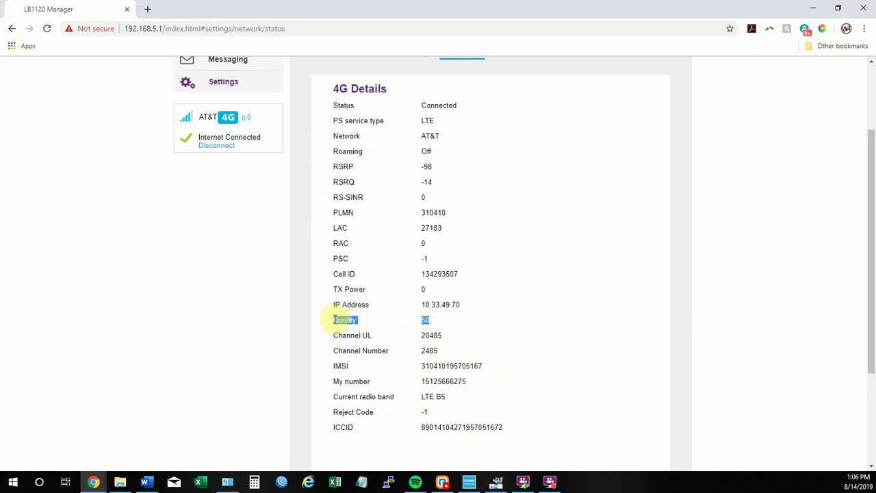
{"action": "left_click", "coordinate": [445, 315]}
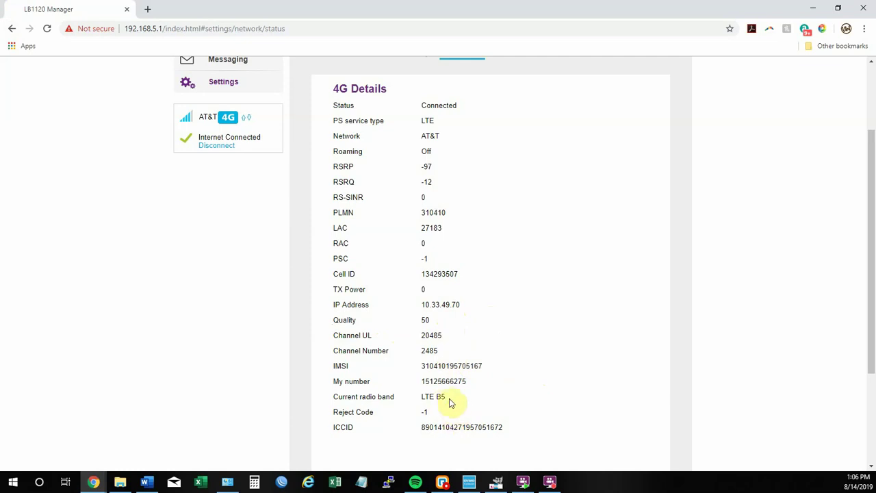
{"action": "left_click_drag", "start_coordinate": [445, 399], "coordinate": [333, 395]}
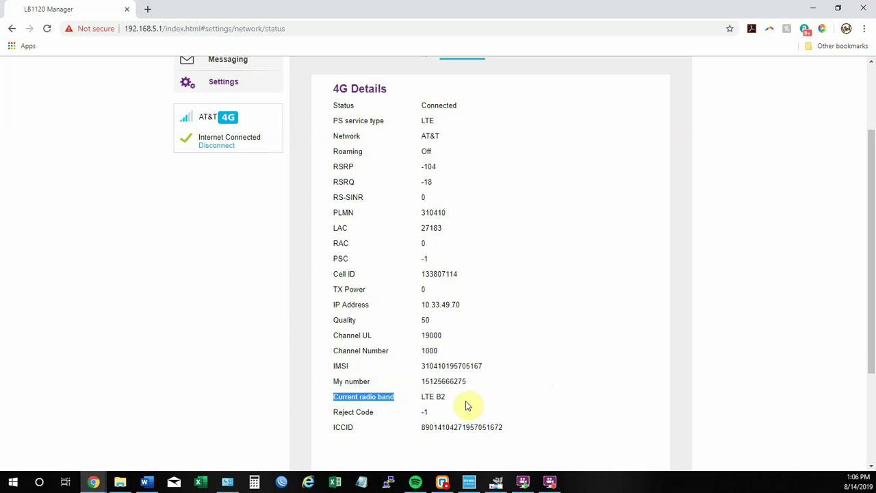
{"action": "left_click_drag", "start_coordinate": [457, 398], "coordinate": [424, 398]}
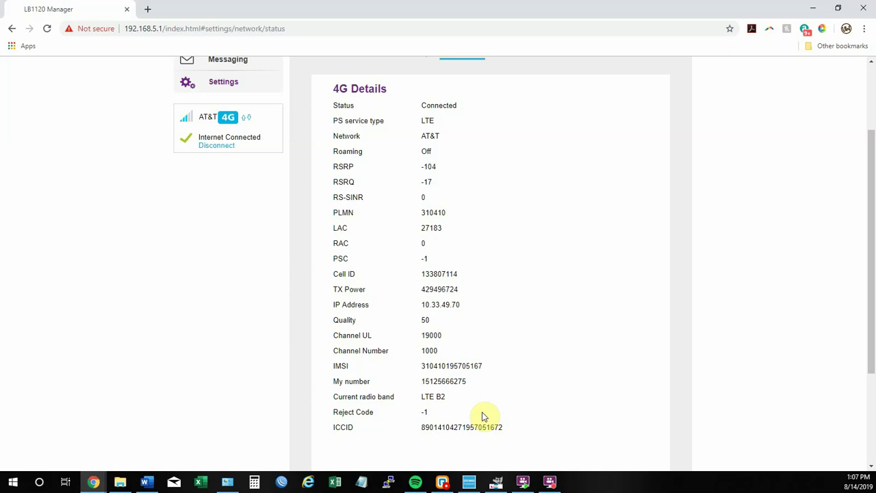
Review the advanced LAN settings, including the operation mode, VPN passthrough, DHCP, DNS, DMZ and diagnostics options.
{"action": "scroll", "coordinate": [560, 404], "scroll_direction": "up", "scroll_amount": 2}
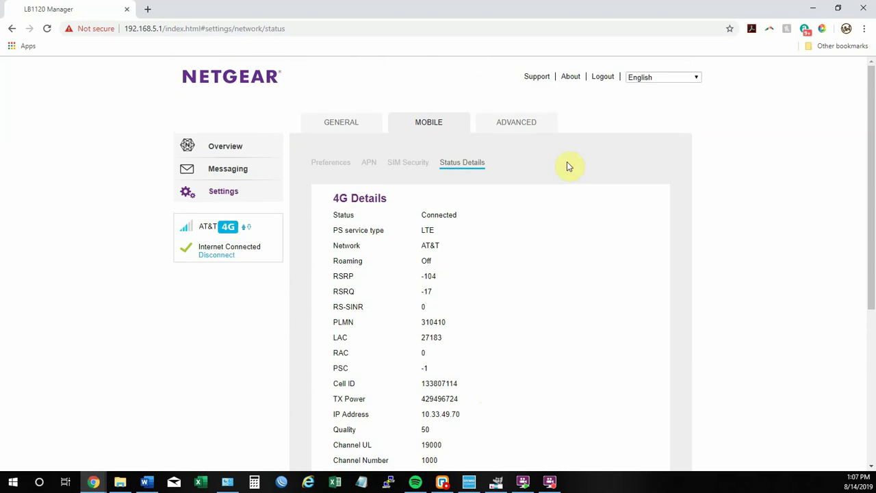
{"action": "left_click", "coordinate": [509, 123]}
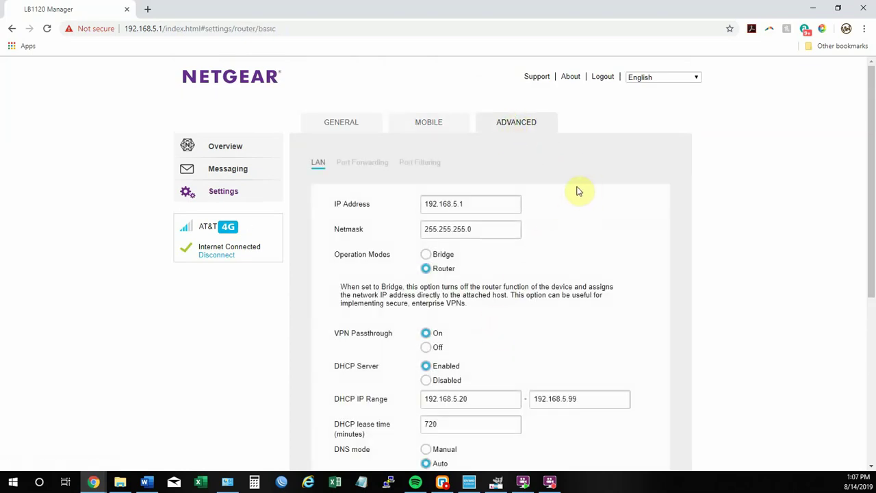
{"action": "left_click", "coordinate": [479, 266]}
{"action": "scroll", "coordinate": [479, 265], "scroll_direction": "down", "scroll_amount": 1}
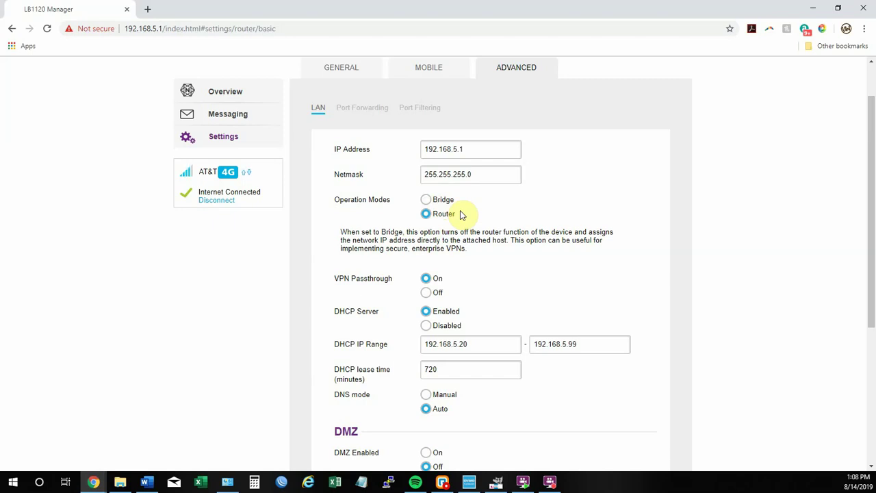
{"action": "scroll", "coordinate": [559, 327], "scroll_direction": "down", "scroll_amount": 2}
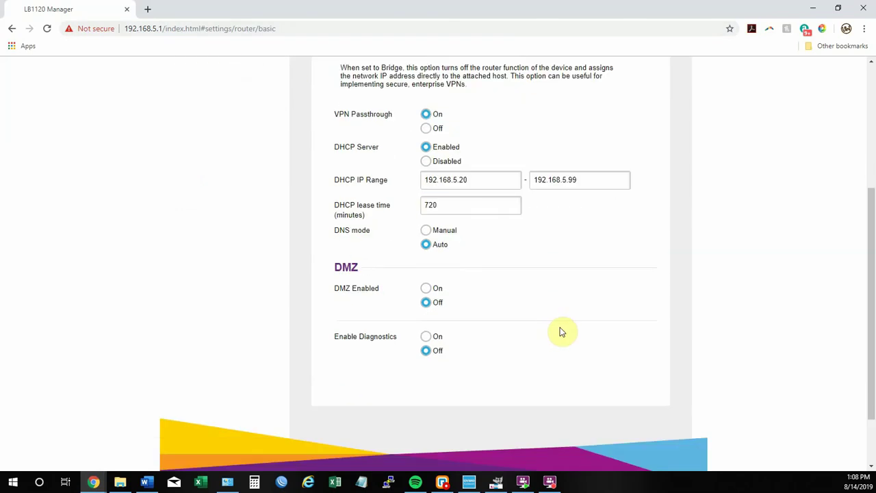
{"action": "scroll", "coordinate": [557, 334], "scroll_direction": "up", "scroll_amount": 3}
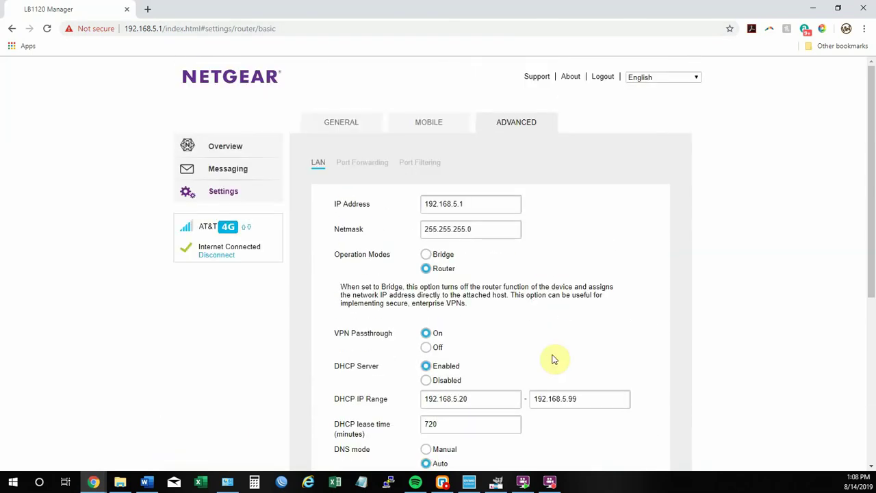